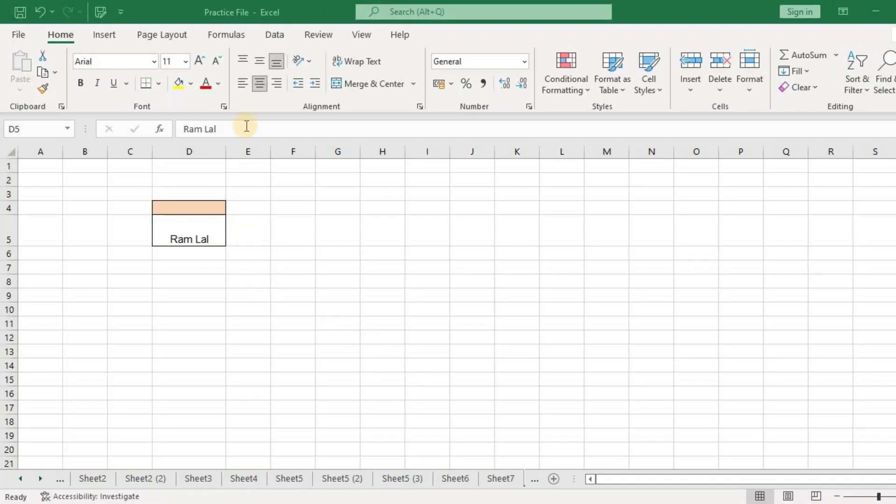
- Align the text in cell D5 vertically to the top, to the middle, and to the bottom
{"action": "left_click", "coordinate": [247, 62]}
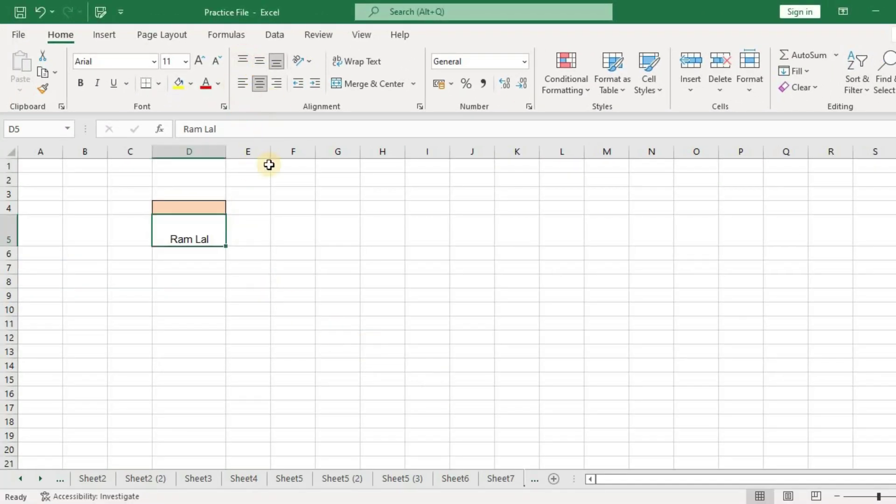
{"action": "left_click", "coordinate": [241, 59]}
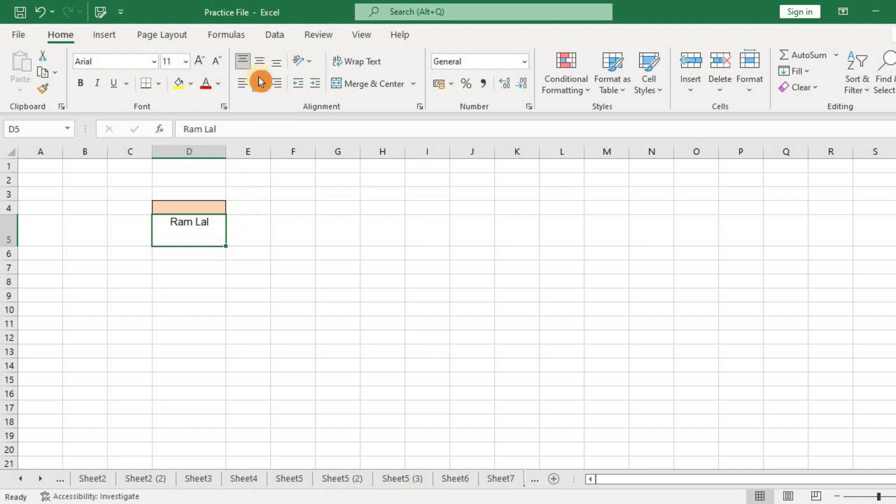
{"action": "left_click", "coordinate": [260, 60]}
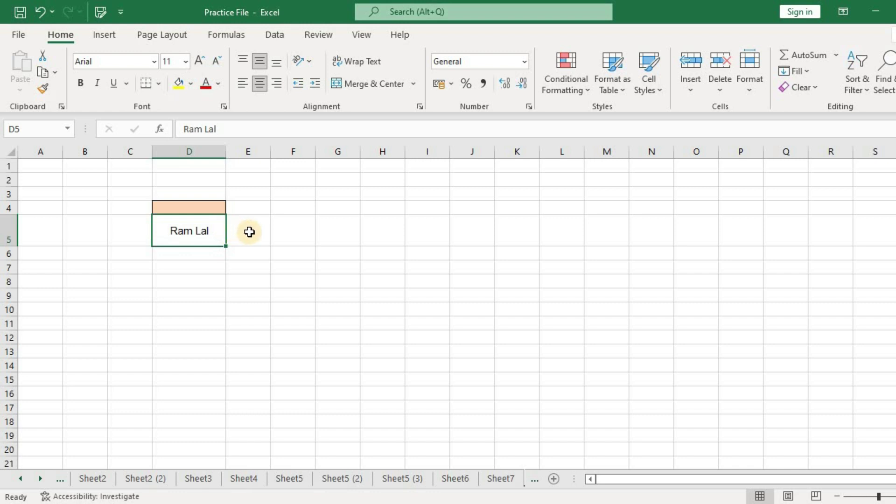
{"action": "left_click", "coordinate": [277, 61]}
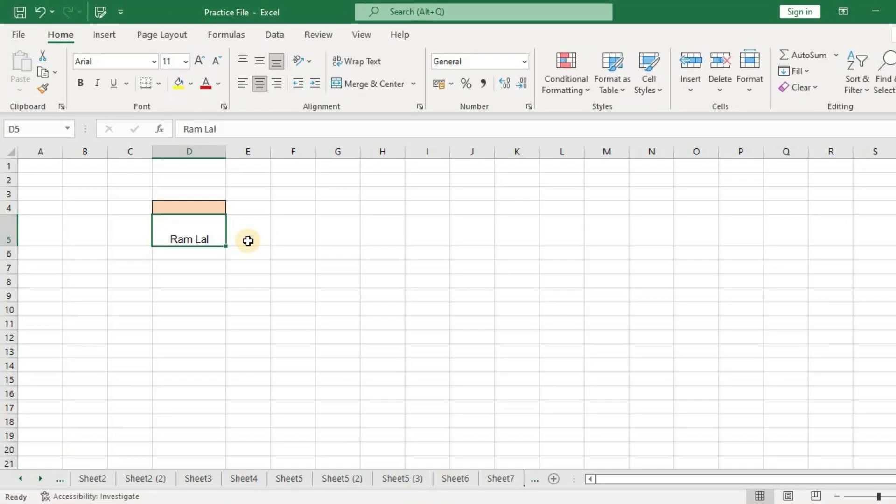
- Align the text in cell D5 horizontally to the left, to the center, and to the right
{"action": "left_click", "coordinate": [241, 84]}
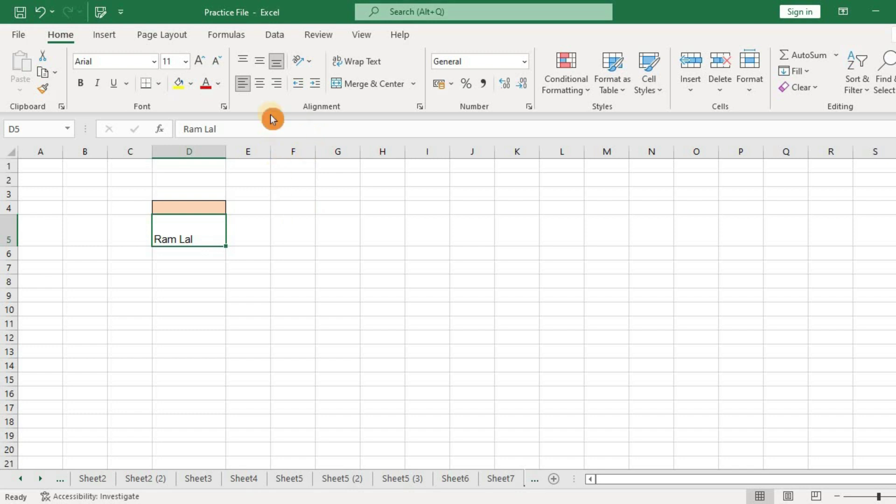
{"action": "left_click", "coordinate": [258, 87]}
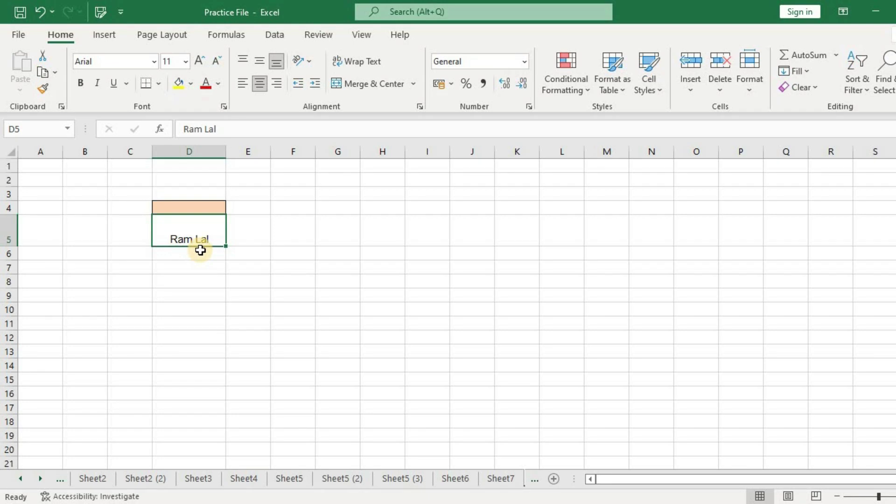
{"action": "left_click", "coordinate": [280, 85]}
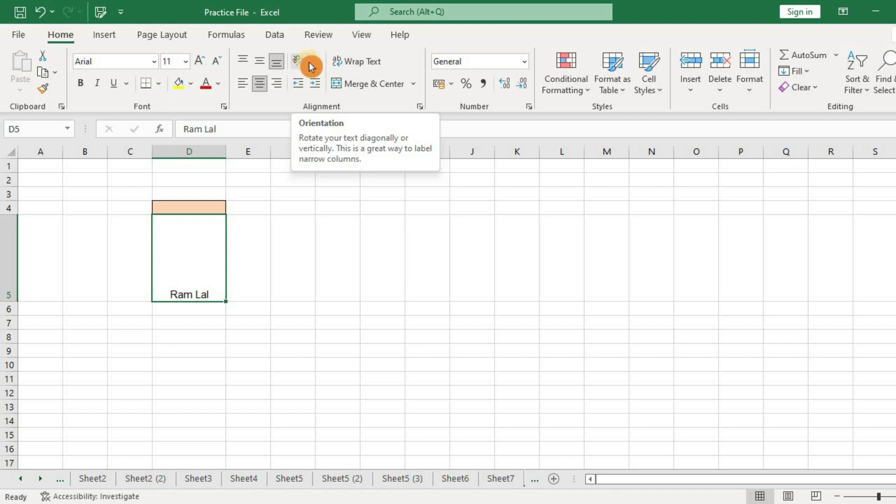
- Rotate the text in cell D5 with Angle Counterclockwise, and replace that with Angle Clockwise
{"action": "left_click", "coordinate": [309, 63]}
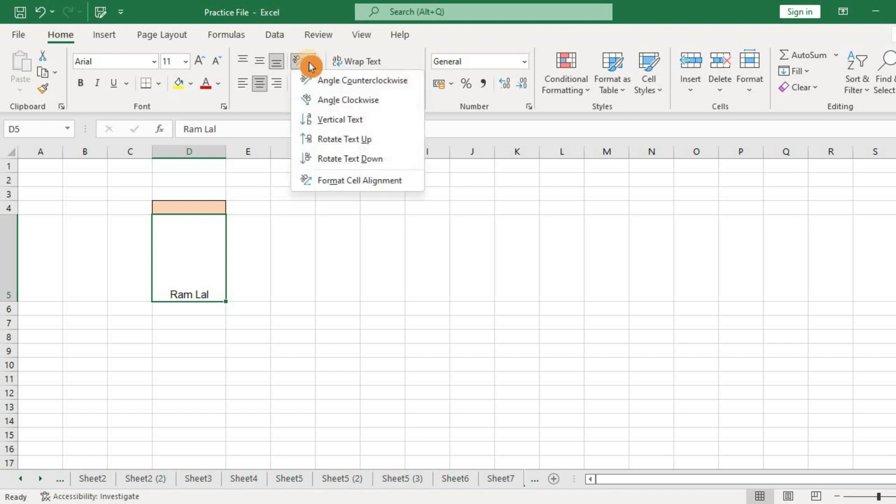
{"action": "left_click", "coordinate": [338, 80]}
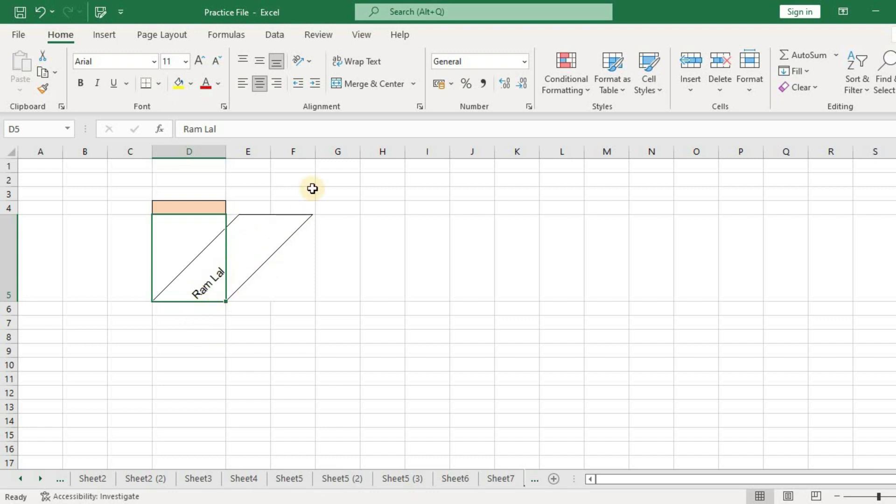
{"action": "left_click", "coordinate": [311, 62]}
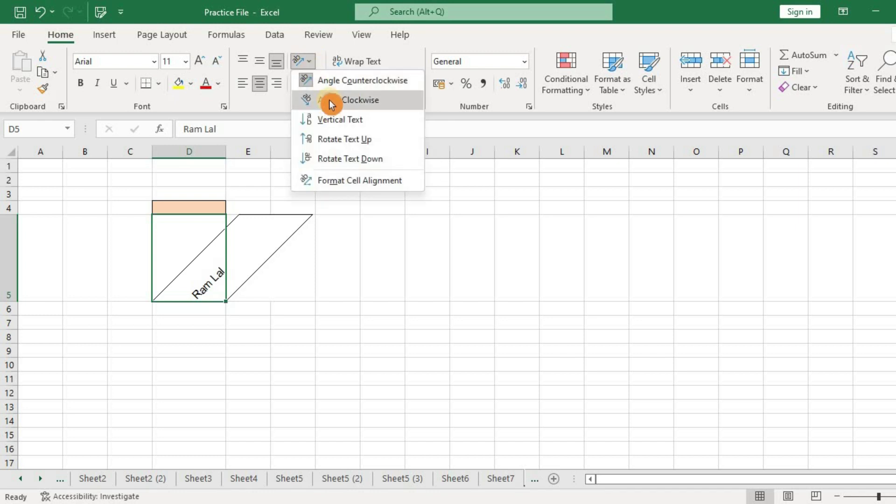
{"action": "left_click", "coordinate": [329, 100]}
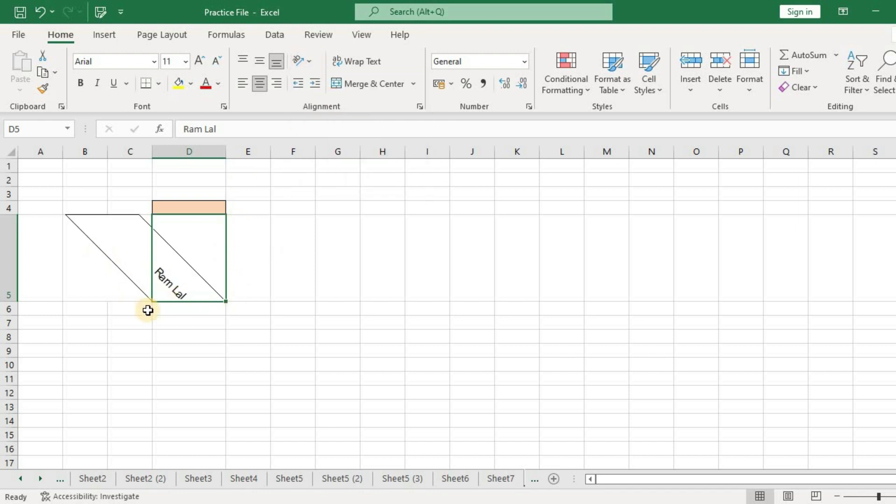
- Set the orientation of cell D5 to Vertical Text and enlarge row 5 so all the stacked letters fit
{"action": "left_click", "coordinate": [302, 60]}
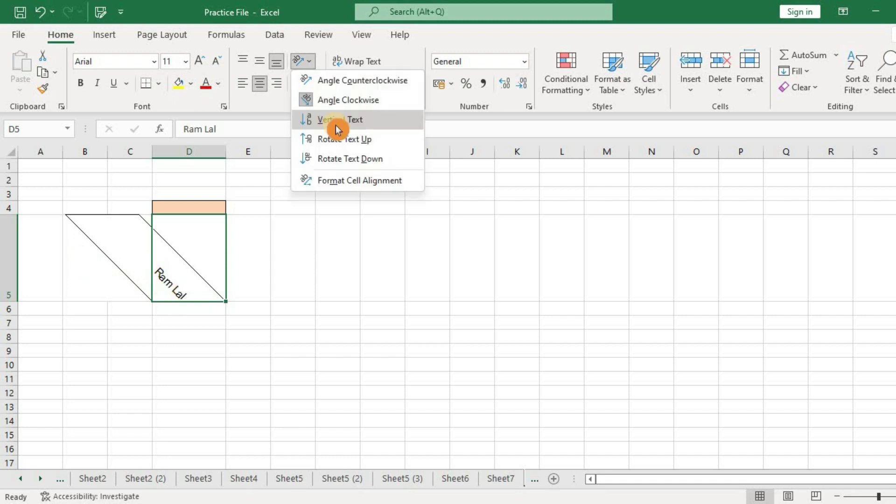
{"action": "left_click", "coordinate": [338, 130]}
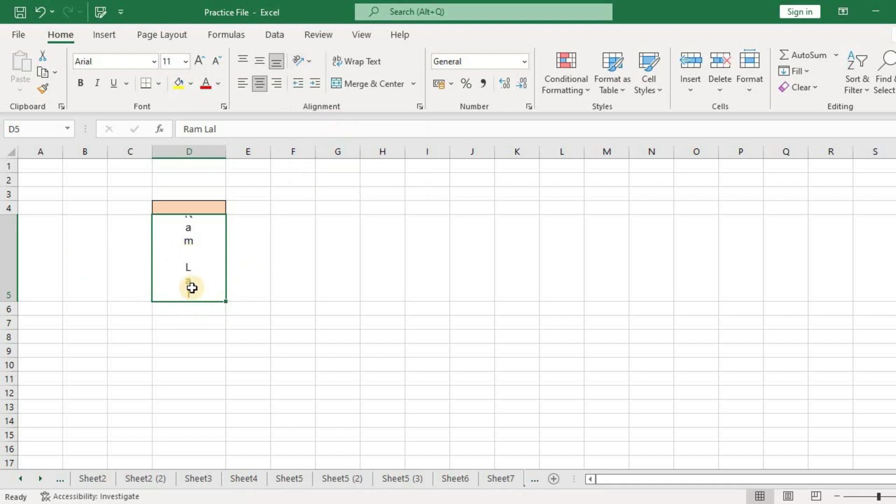
{"action": "left_click_drag", "start_coordinate": [15, 302], "coordinate": [14, 317]}
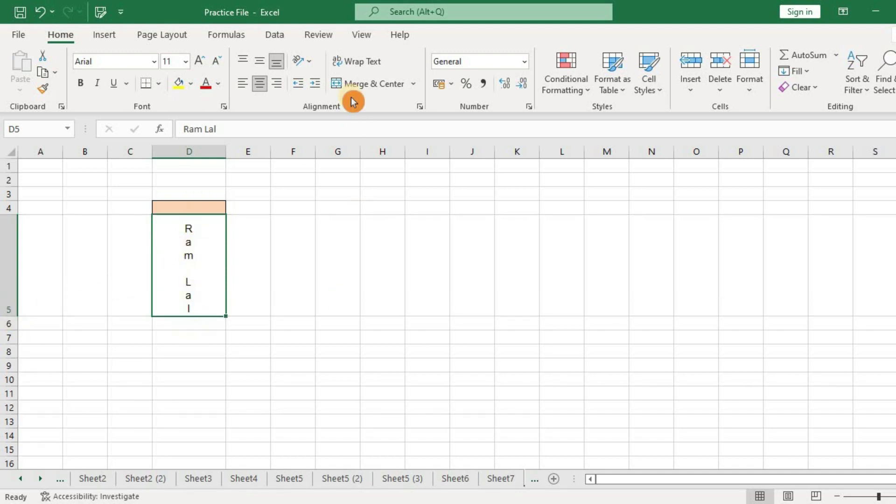
- Set the orientation of cell D5 to Rotate Text Up, and switch it to Rotate Text Down
{"action": "left_click", "coordinate": [304, 60]}
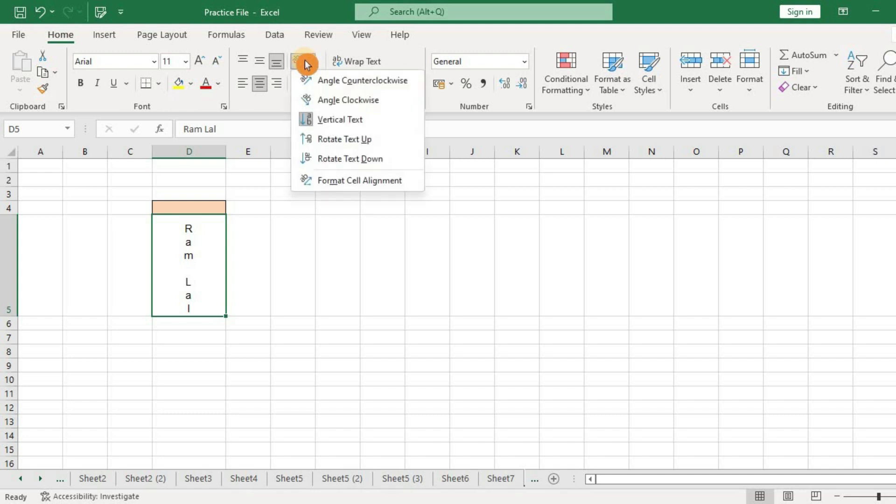
{"action": "left_click", "coordinate": [366, 140]}
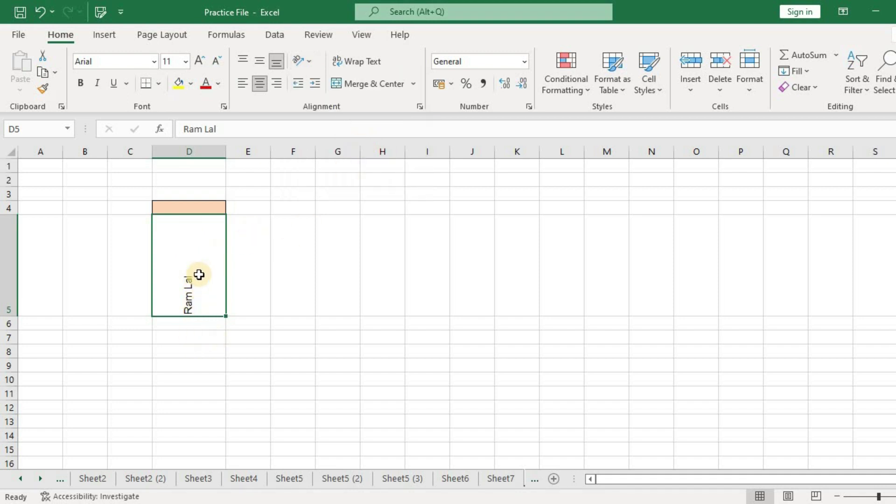
{"action": "left_click", "coordinate": [307, 61]}
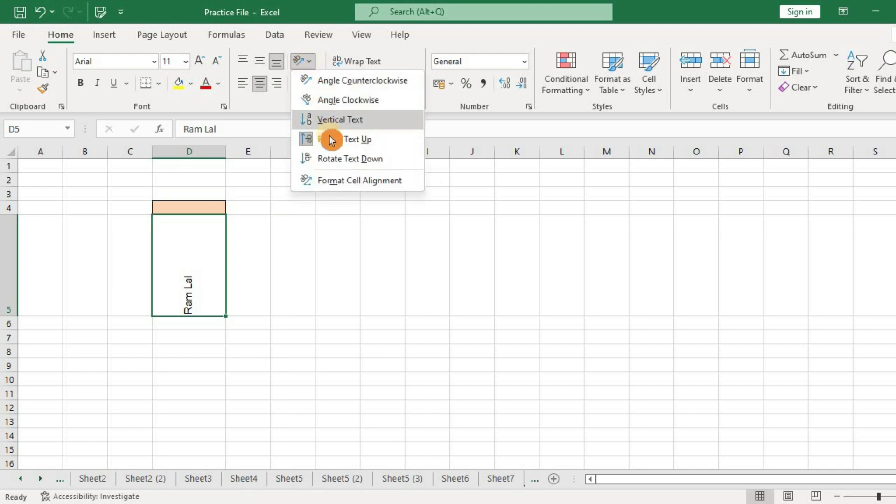
{"action": "left_click", "coordinate": [333, 159]}
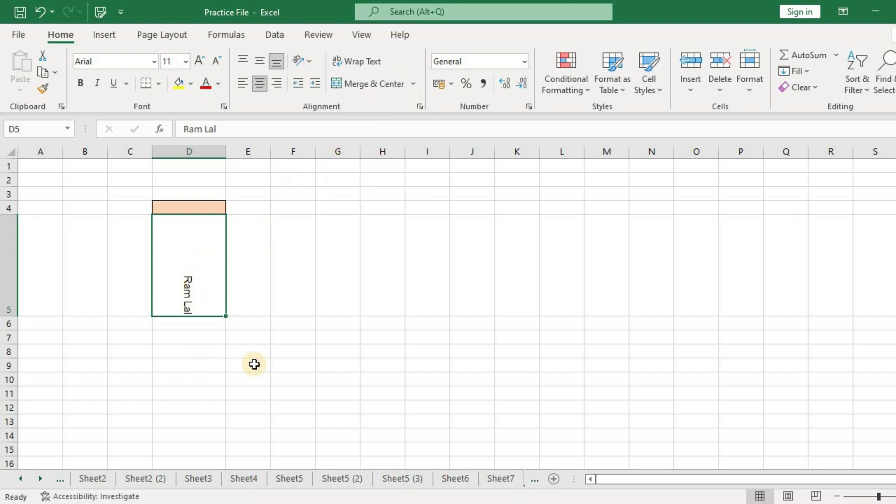
- Apply the Fill horizontal alignment to cell D5 through the Format Cells settings, and undo it
{"action": "left_click", "coordinate": [310, 63]}
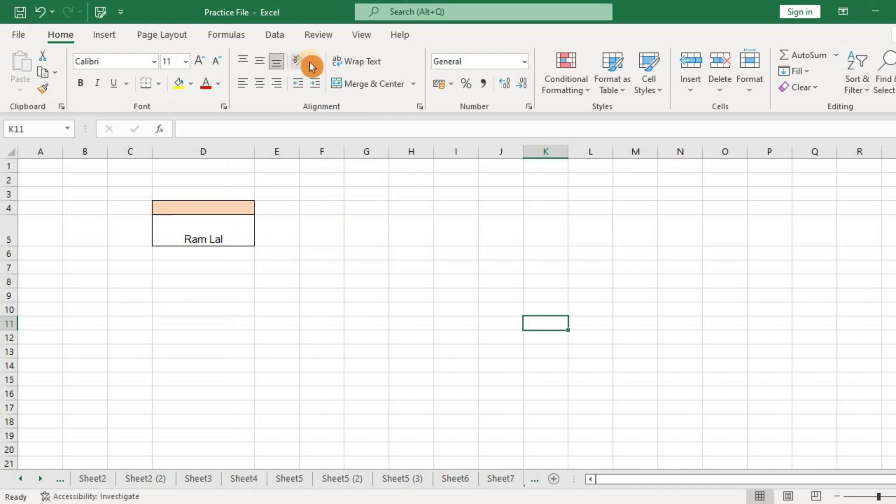
{"action": "left_click", "coordinate": [309, 64]}
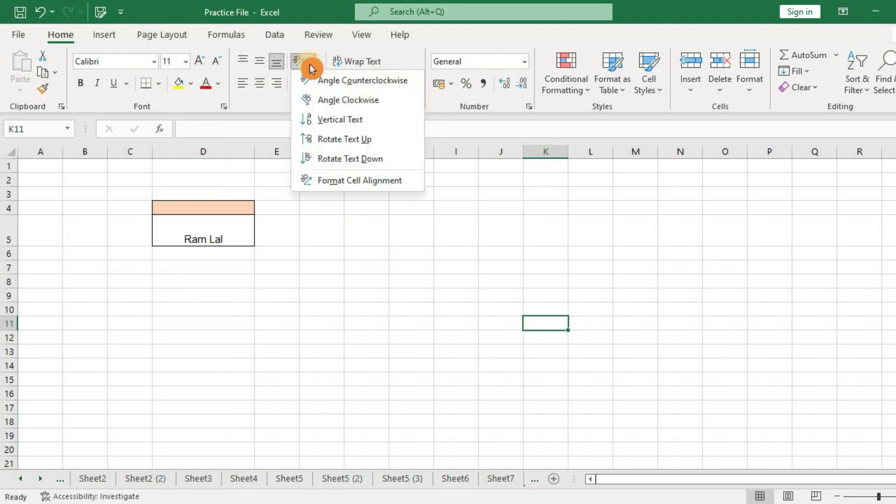
{"action": "left_click", "coordinate": [337, 182]}
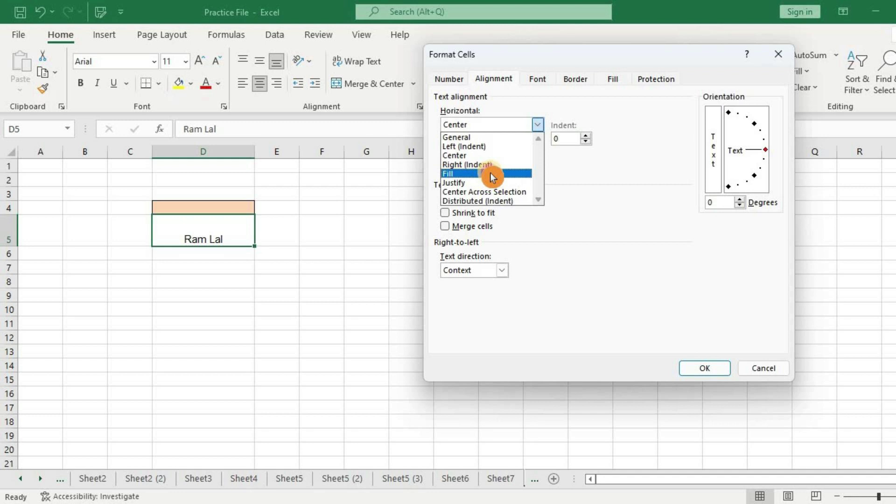
{"action": "left_click", "coordinate": [492, 174]}
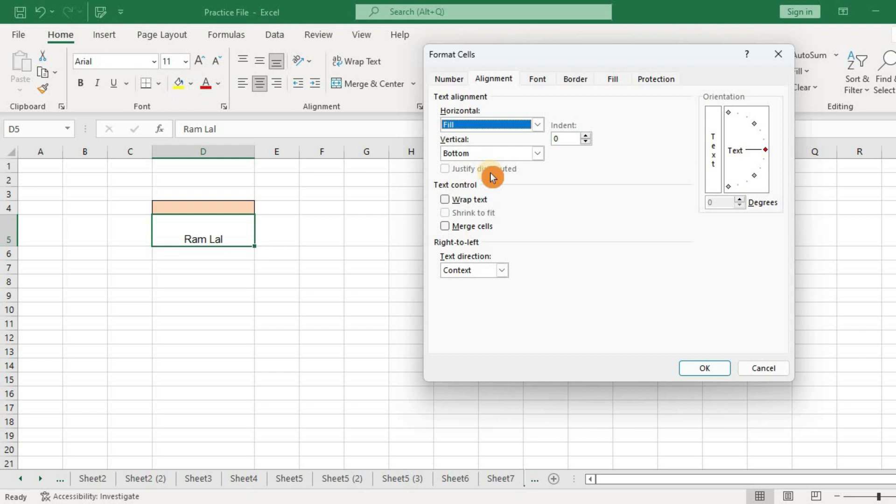
{"action": "left_click", "coordinate": [713, 369]}
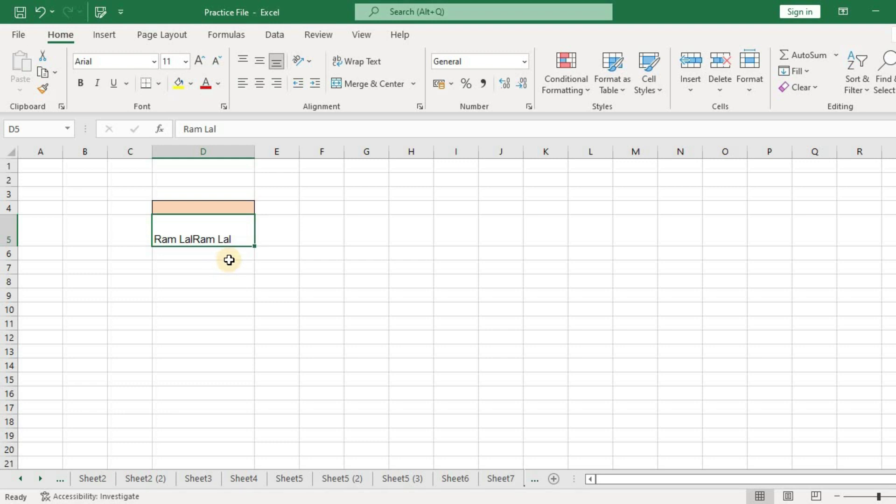
{"action": "key", "text": "ctrl+z"}
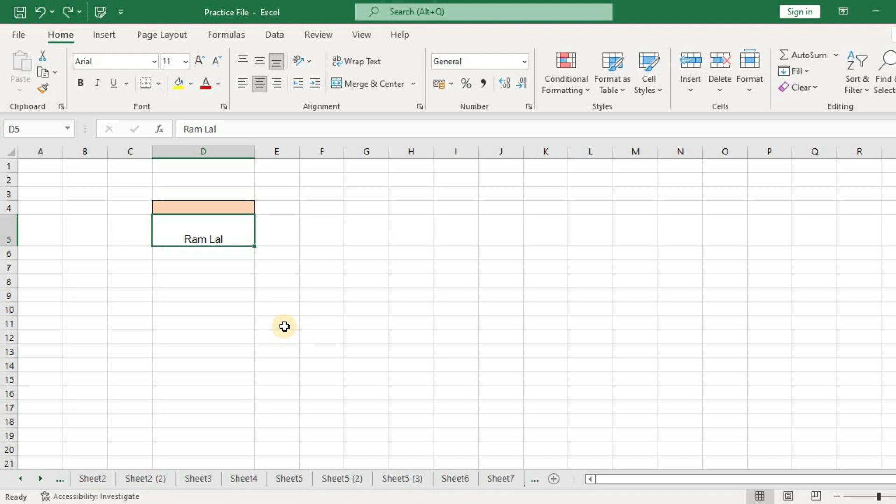
- Enter "sjkpoKgoPlKgt[Ag[kg[pKgpozskgpojk" in cell D5 and apply the Fill horizontal alignment to it
{"action": "type", "text": "sjkpoKgoPlKgt[Ag[kg[pKgpozskgpojk"}
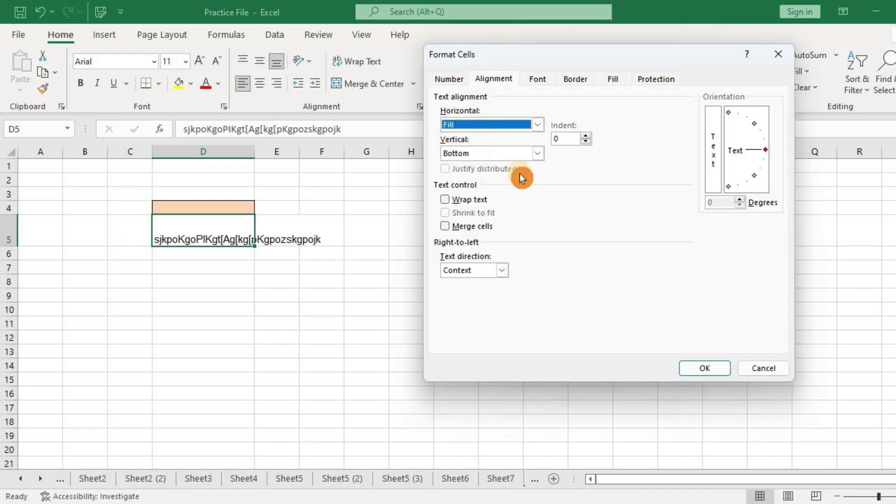
{"action": "left_click", "coordinate": [703, 370]}
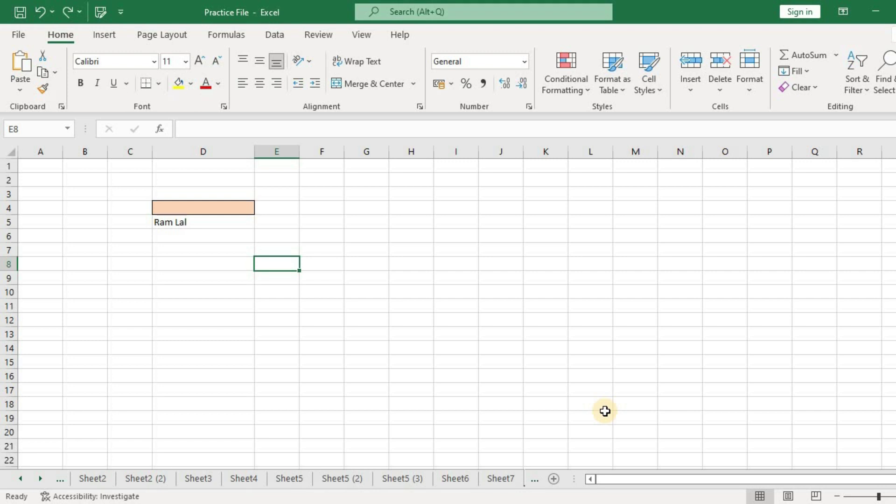
- Apply the Justify horizontal alignment to the single name in cell D5
{"action": "left_click", "coordinate": [533, 125]}
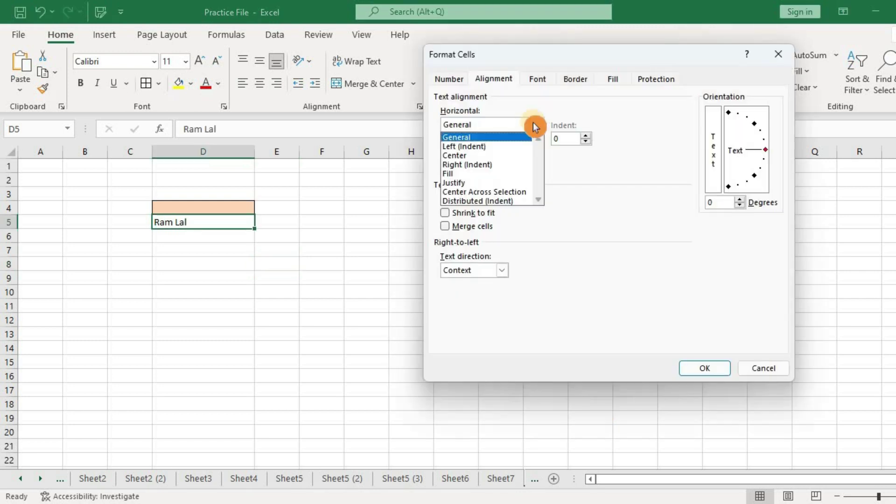
{"action": "left_click", "coordinate": [503, 184]}
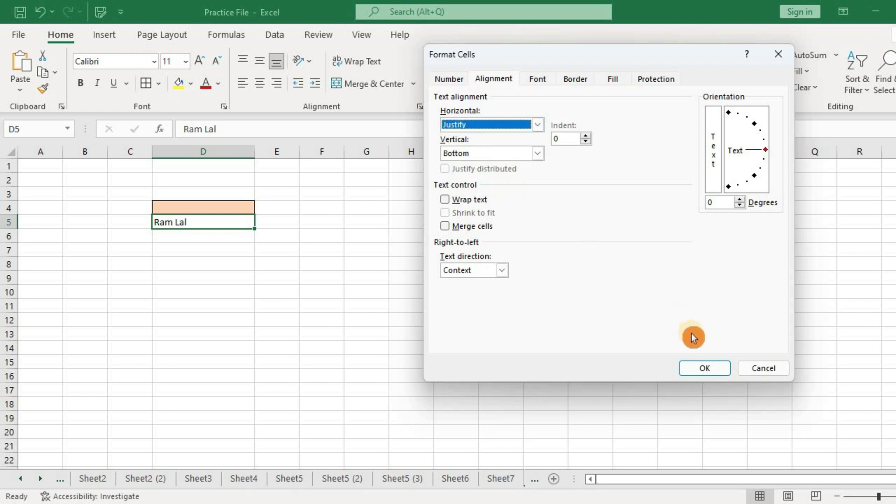
{"action": "left_click", "coordinate": [694, 363]}
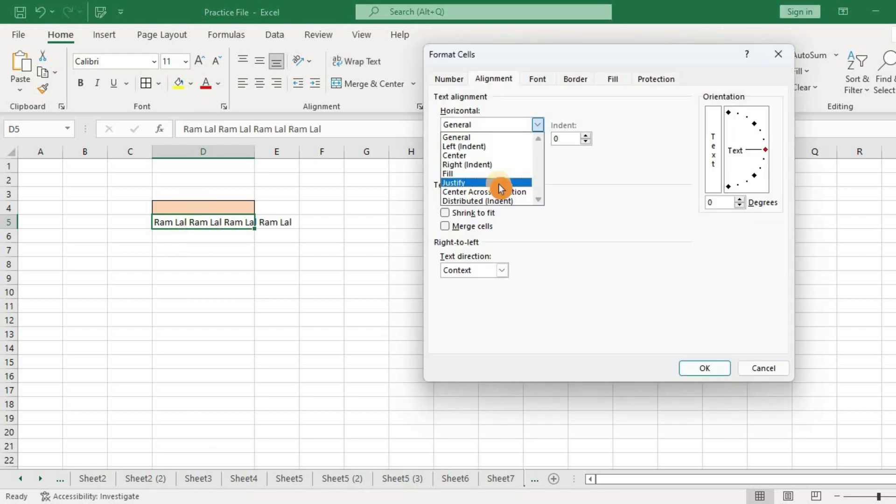
- Apply the Justify horizontal alignment to cell D5 with the name repeated four times
{"action": "left_click", "coordinate": [501, 188]}
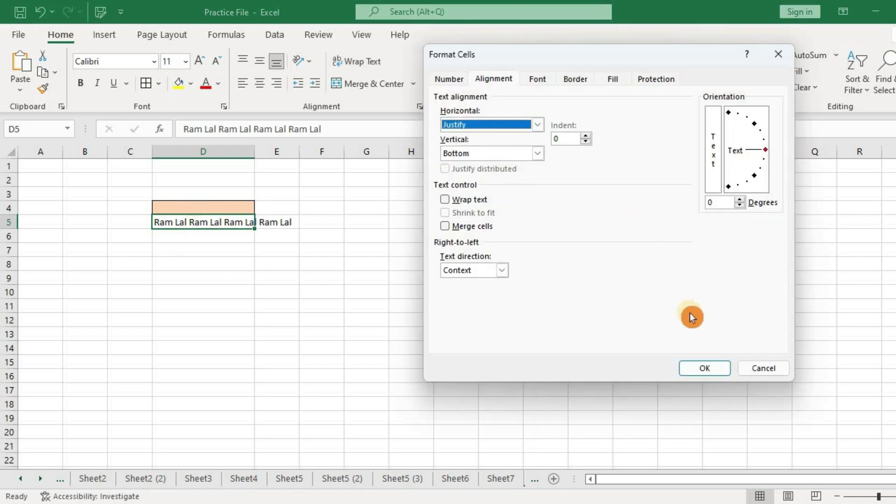
{"action": "left_click", "coordinate": [700, 367]}
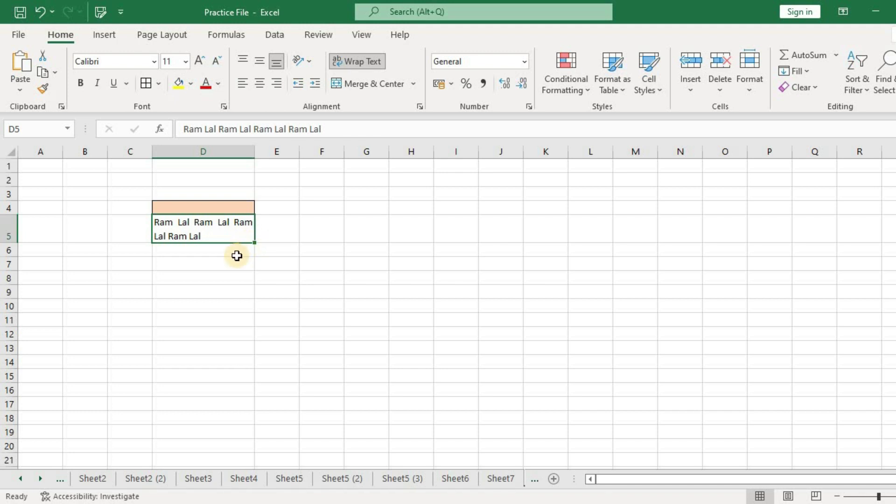
{"action": "left_click", "coordinate": [394, 319]}
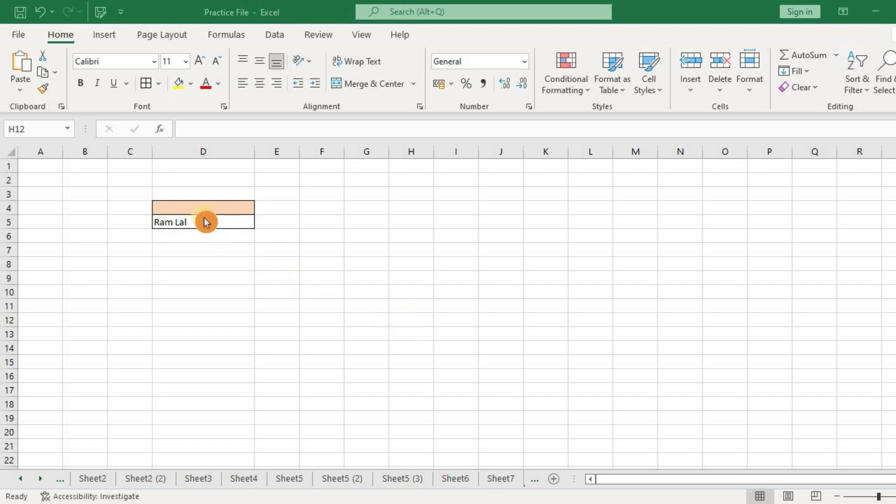
- Apply the Distributed (Indent) horizontal alignment to the single name in cell D5
{"action": "left_click", "coordinate": [216, 223]}
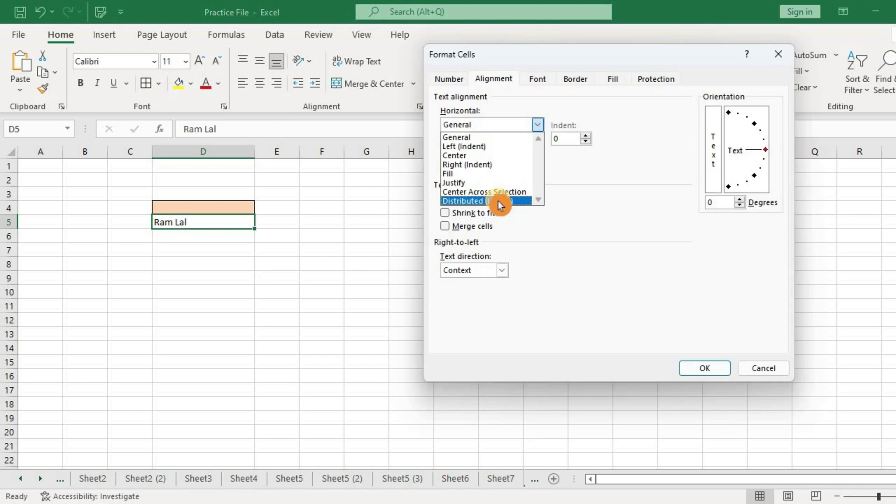
{"action": "left_click", "coordinate": [499, 202]}
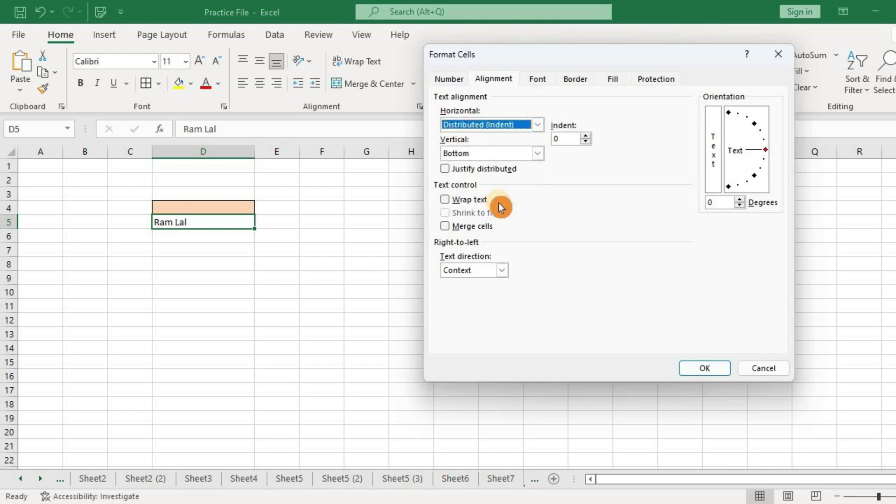
{"action": "left_click", "coordinate": [707, 369]}
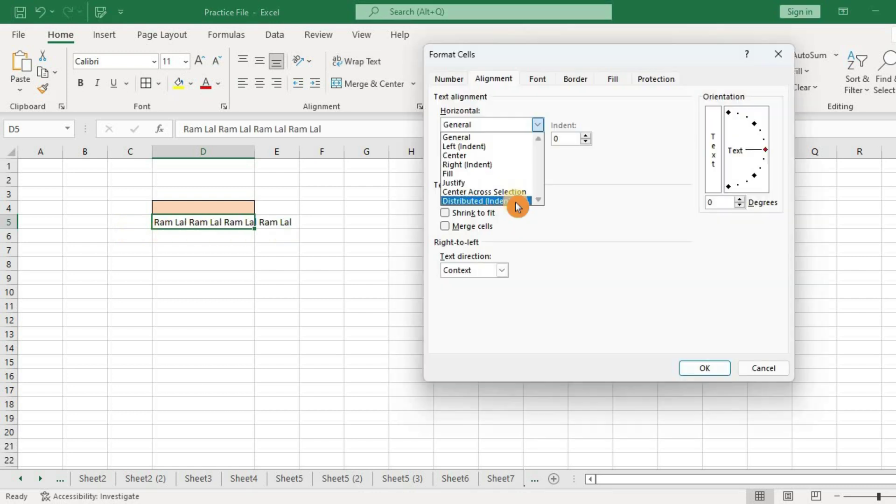
- Apply the Distributed (Indent) horizontal alignment to cell D5 with the name repeated four times
{"action": "left_click", "coordinate": [516, 203]}
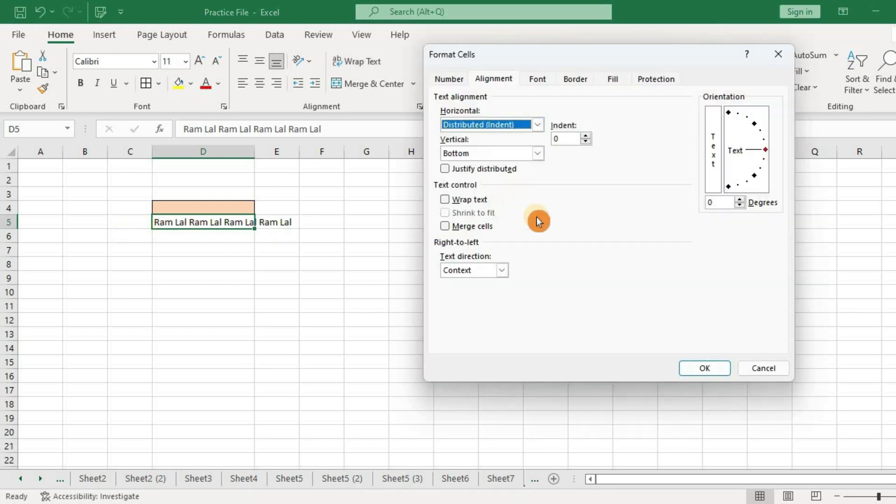
{"action": "left_click", "coordinate": [716, 368]}
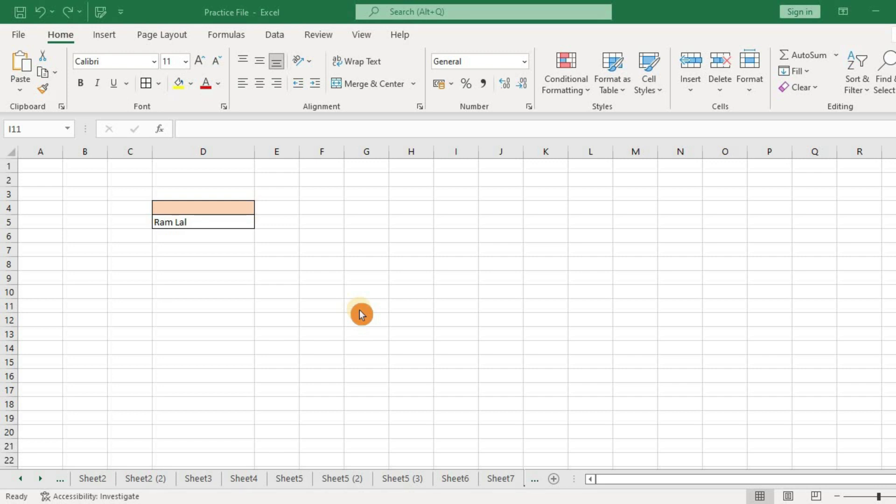
- Center the name in D5 over the range D5:I5 with the Center Across Selection horizontal alignment
{"action": "left_click", "coordinate": [228, 223]}
{"action": "left_click_drag", "start_coordinate": [228, 223], "coordinate": [456, 229]}
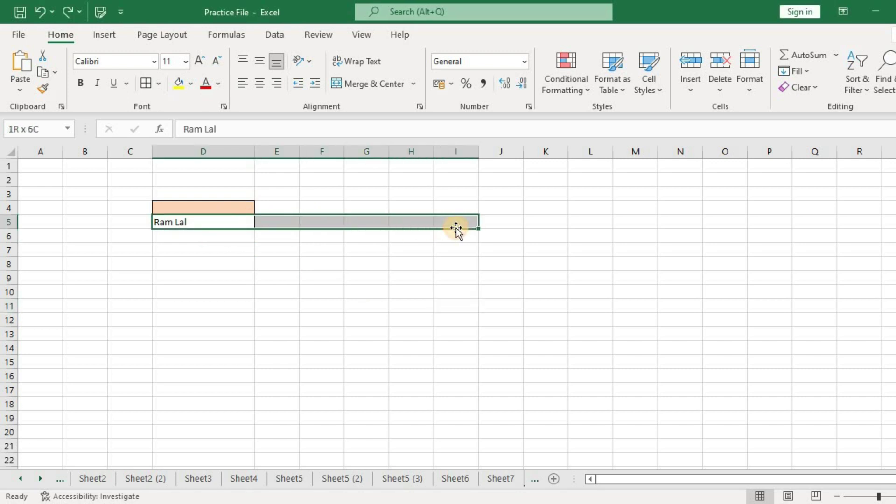
{"action": "key", "text": "ctrl+1"}
{"action": "left_click", "coordinate": [538, 124]}
{"action": "left_click", "coordinate": [520, 191]}
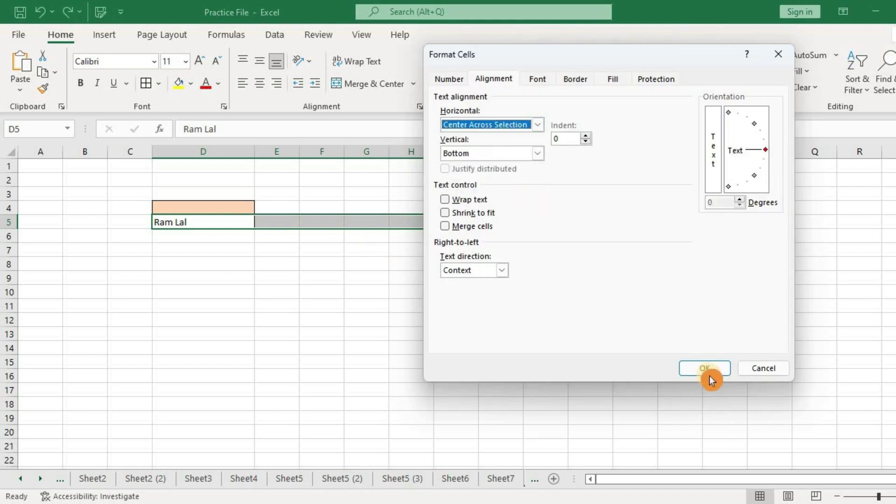
{"action": "left_click", "coordinate": [706, 369]}
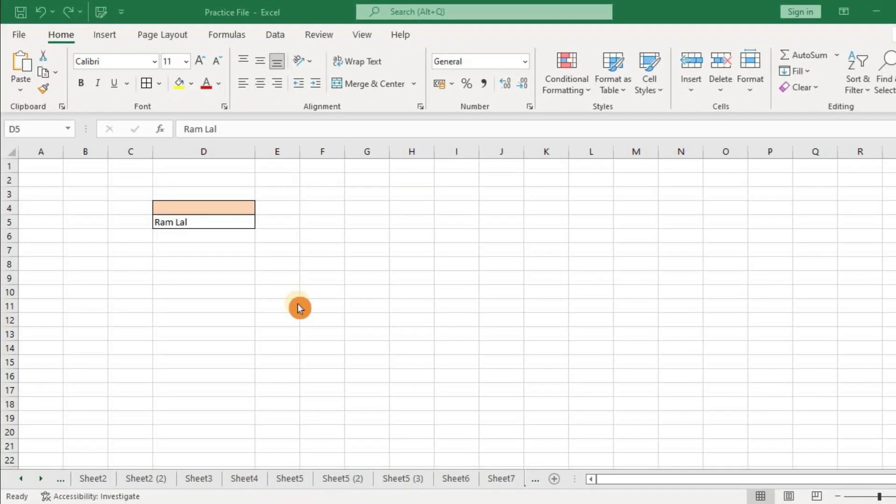
- Increase the indent of the name in cell D5 by three levels
{"action": "left_click", "coordinate": [242, 220]}
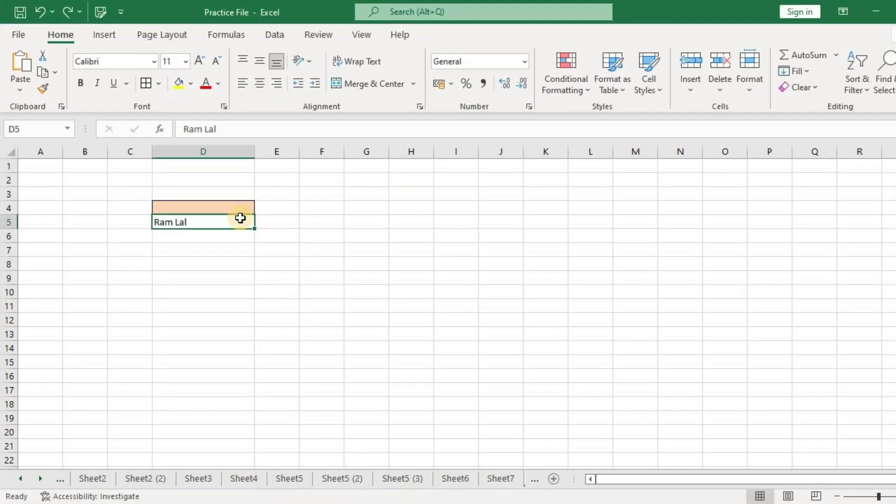
{"action": "left_click", "coordinate": [315, 85]}
{"action": "left_click", "coordinate": [315, 85]}
{"action": "left_click", "coordinate": [315, 85]}
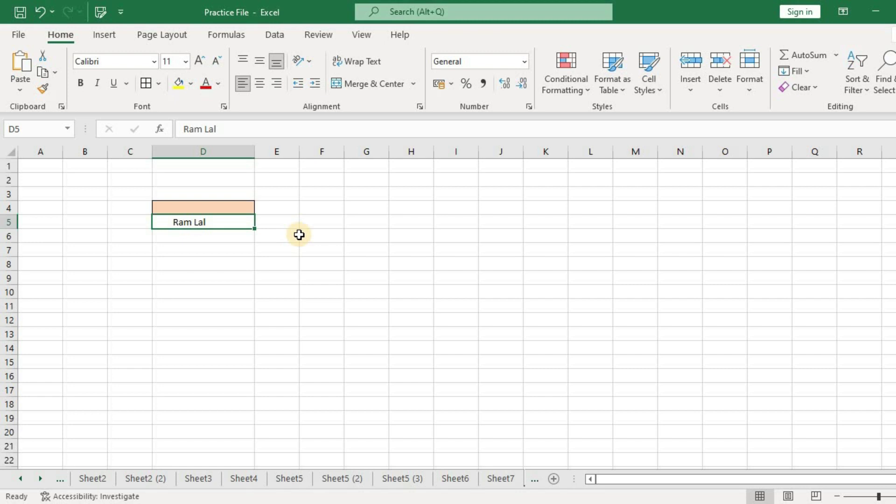
- Undo the three indent increases on cell D5
{"action": "key", "text": "ctrl+z"}
{"action": "key", "text": "ctrl+z"}
{"action": "key", "text": "ctrl+z"}
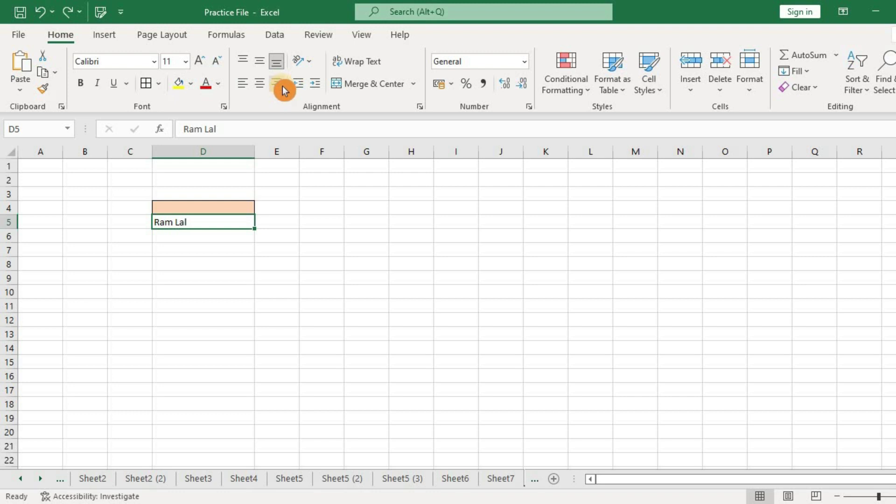
- Right-align cell D5 and increase its indent by three levels
{"action": "left_click", "coordinate": [282, 87]}
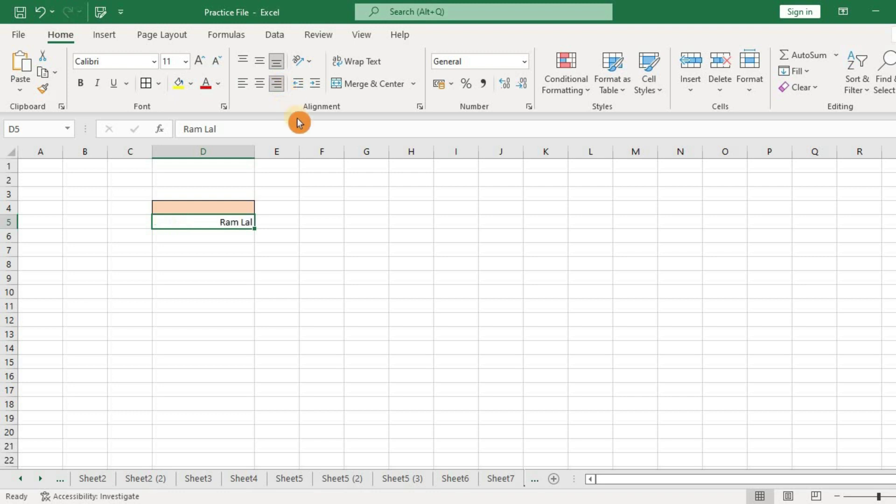
{"action": "left_click", "coordinate": [314, 83]}
{"action": "left_click", "coordinate": [314, 83]}
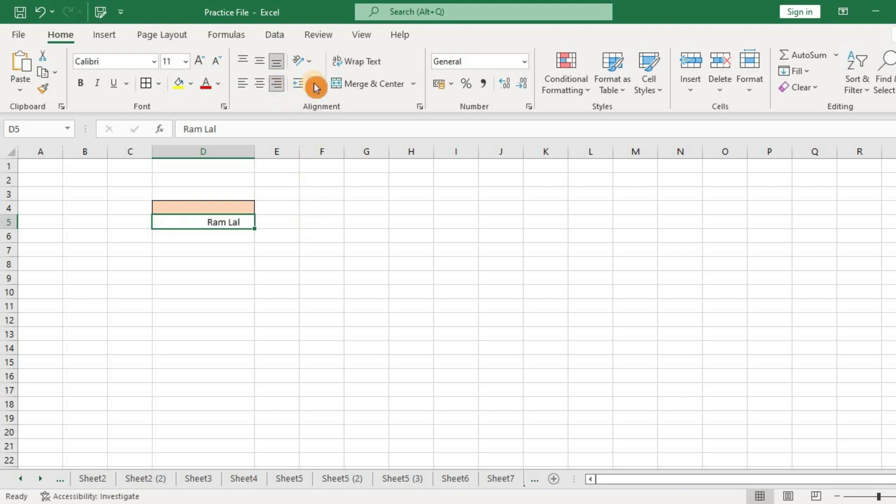
{"action": "left_click", "coordinate": [314, 84]}
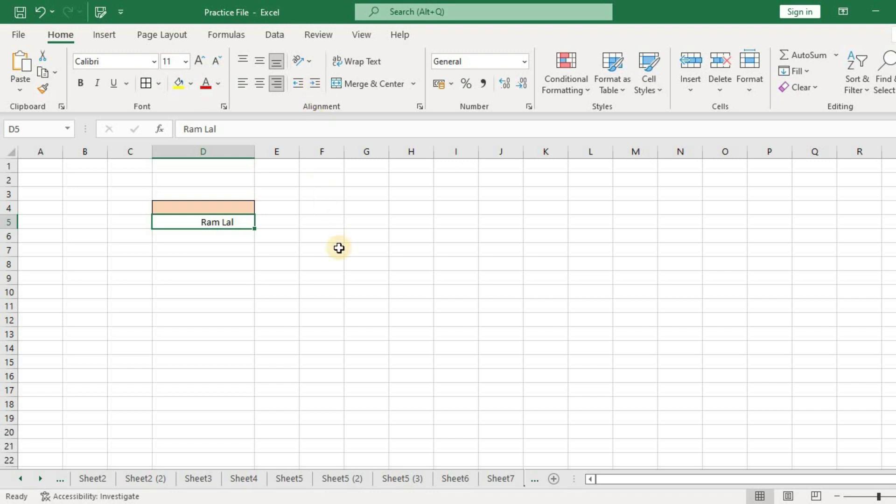
- Undo the three indent increases and the right alignment on cell D5
{"action": "key", "text": "ctrl+z"}
{"action": "key", "text": "ctrl+z"}
{"action": "key", "text": "ctrl+z"}
{"action": "key", "text": "ctrl+z"}
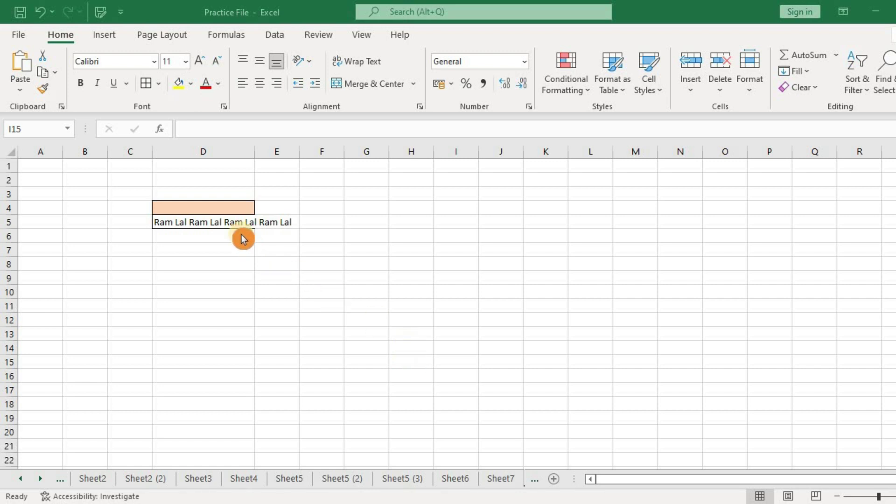
- Wrap the text in cell D5, which holds the name repeated four times
{"action": "left_click", "coordinate": [225, 217]}
{"action": "left_click", "coordinate": [226, 220]}
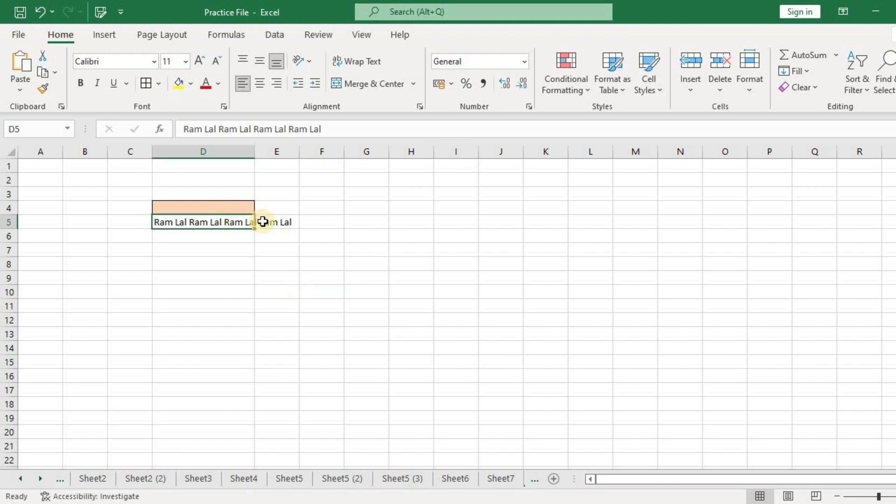
{"action": "left_click", "coordinate": [369, 63]}
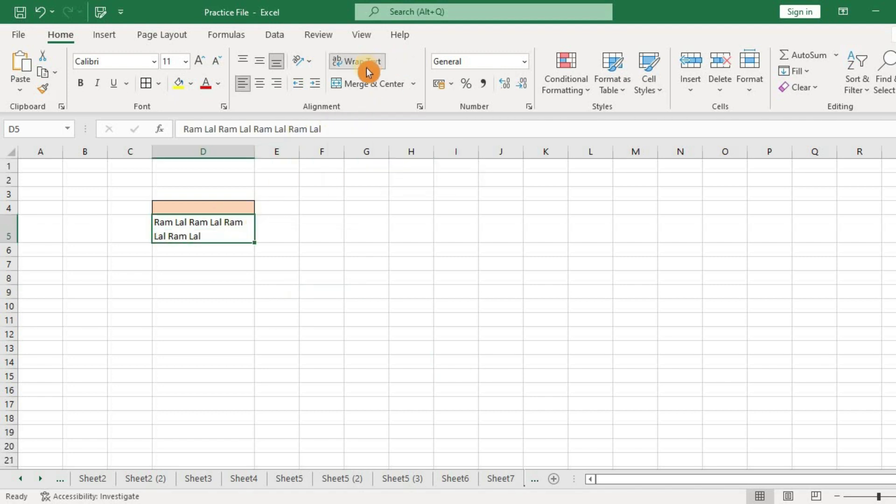
- Undo the text wrapping in cell D5
{"action": "key", "text": "ctrl+z"}
{"action": "key", "text": "ctrl+z"}
{"action": "left_click", "coordinate": [474, 329]}
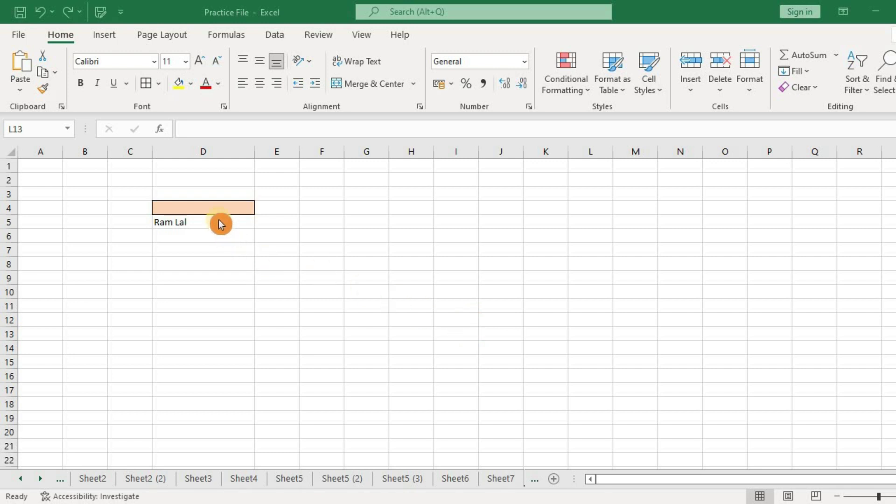
- Merge and center the range D5:H13, and undo the merge
{"action": "left_click", "coordinate": [236, 223]}
{"action": "left_click_drag", "start_coordinate": [288, 226], "coordinate": [433, 338]}
{"action": "left_click", "coordinate": [413, 83]}
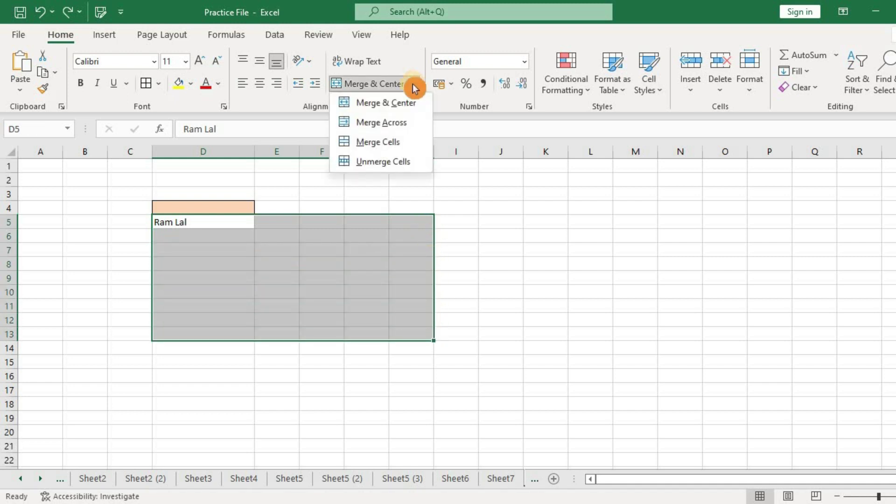
{"action": "left_click", "coordinate": [398, 107]}
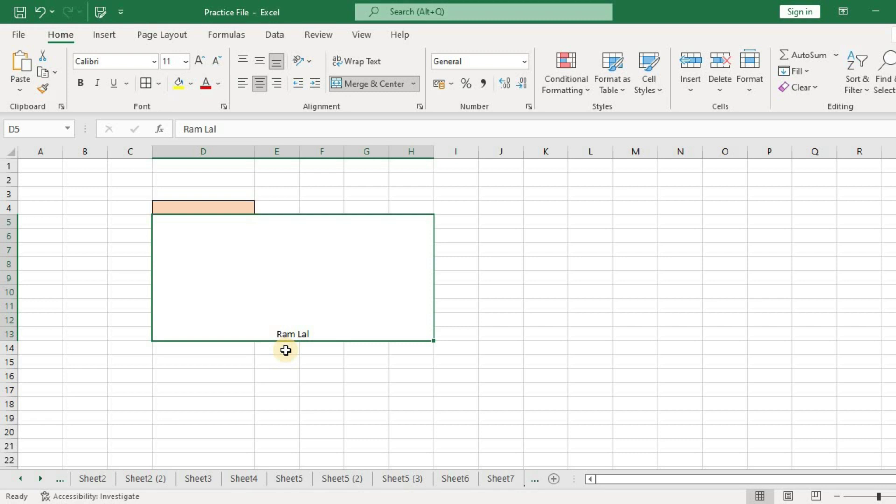
{"action": "key", "text": "ctrl+z"}
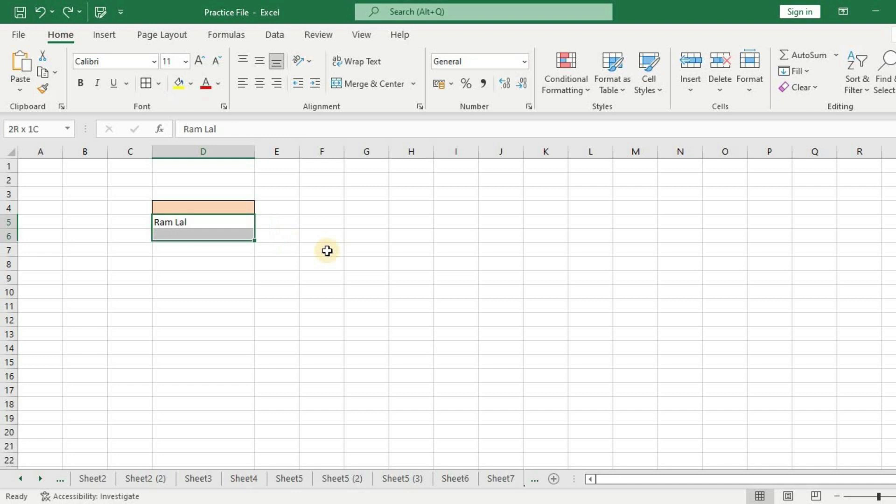
- Add borders around all cells in D5:H14 and merge each row of the range with Merge Across
{"action": "key", "text": "ctrl+y"}
{"action": "left_click", "coordinate": [647, 318]}
{"action": "left_click_drag", "start_coordinate": [198, 224], "coordinate": [433, 352]}
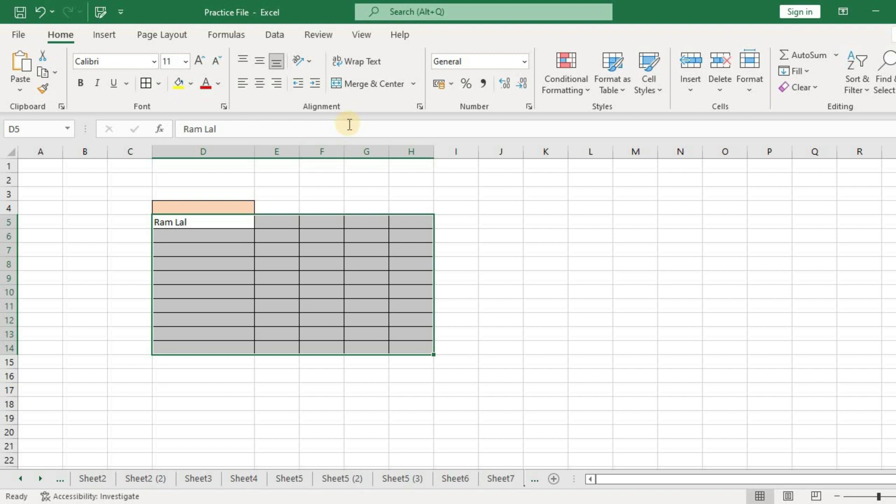
{"action": "left_click", "coordinate": [414, 83]}
{"action": "left_click", "coordinate": [398, 123]}
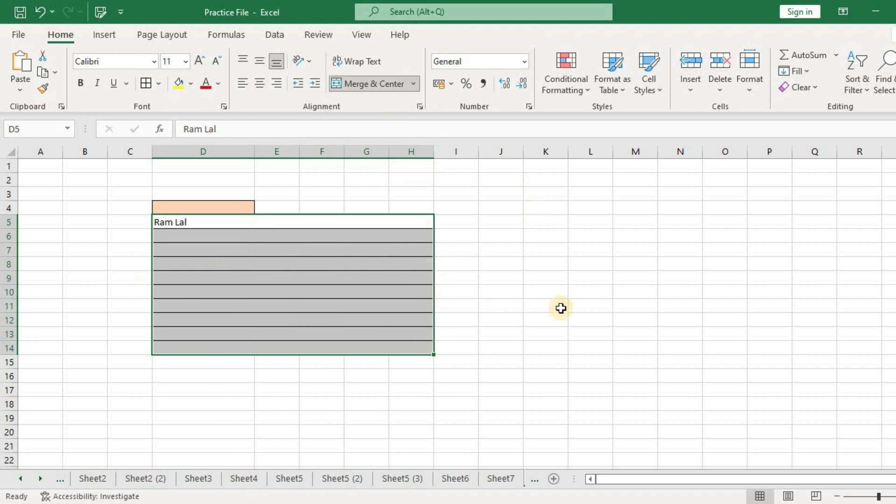
{"action": "left_click", "coordinate": [534, 349]}
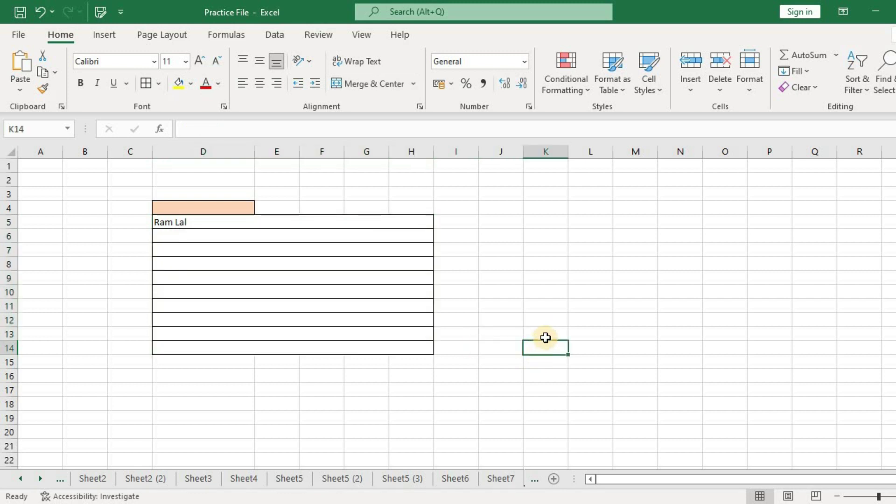
- Undo the Merge Across and combine D5:H14 into one cell with Merge Cells
{"action": "key", "text": "ctrl+z"}
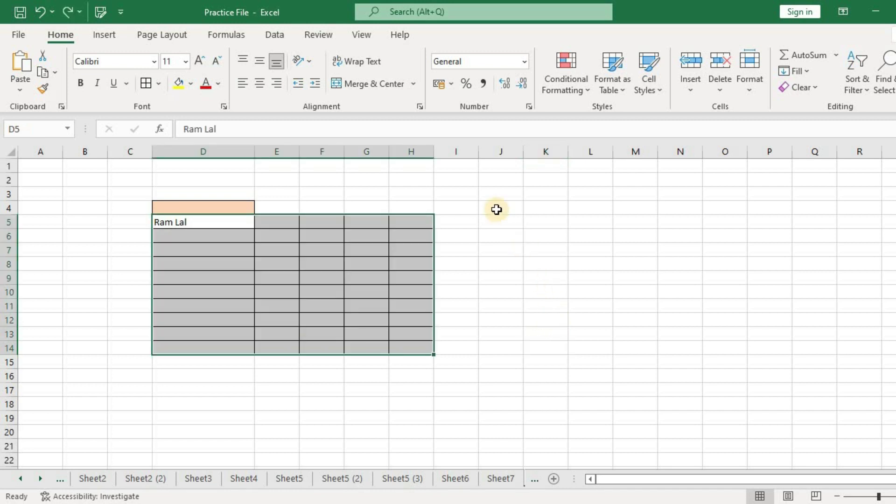
{"action": "left_click", "coordinate": [413, 85]}
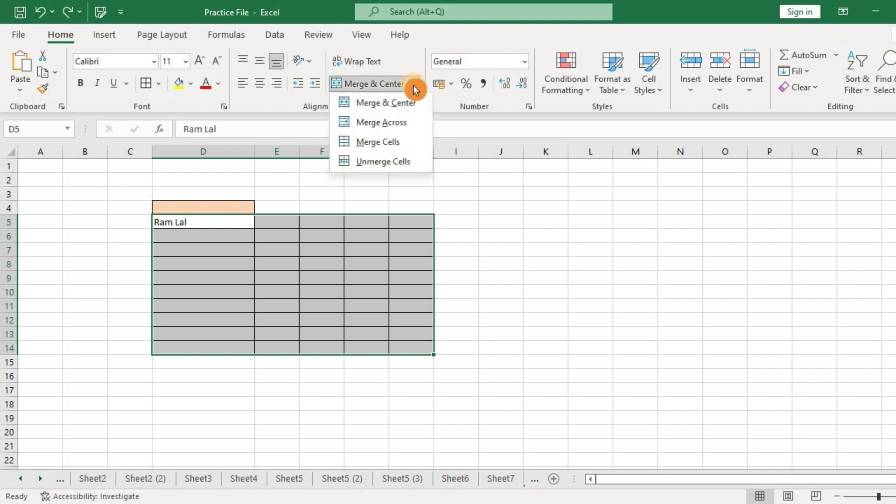
{"action": "left_click", "coordinate": [399, 144]}
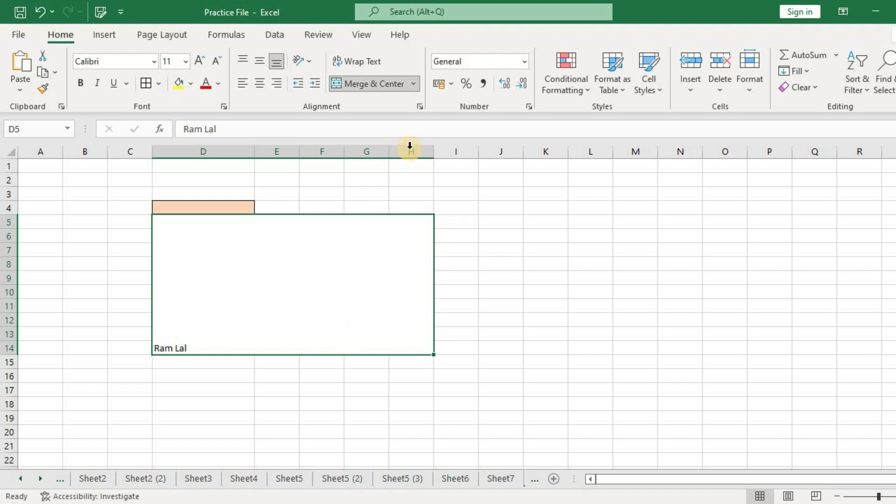
- Unmerge the merged block D5:H14 back into separate cells
{"action": "left_click", "coordinate": [420, 88]}
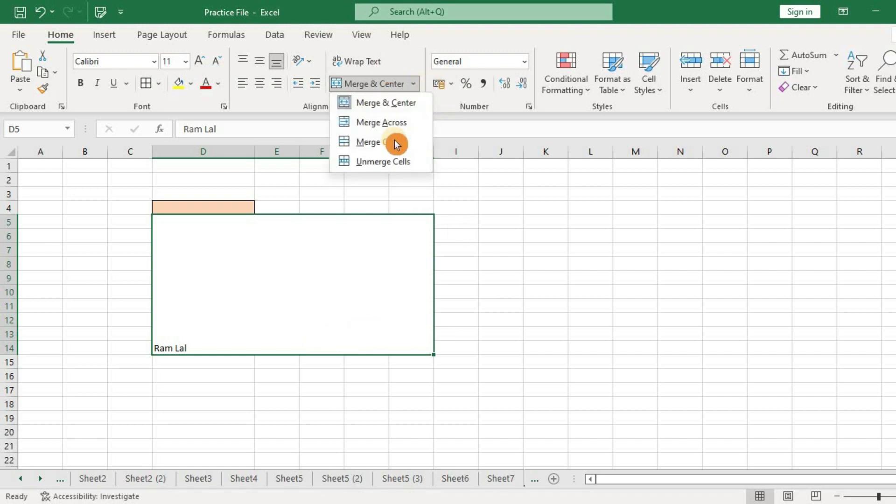
{"action": "left_click", "coordinate": [400, 162]}
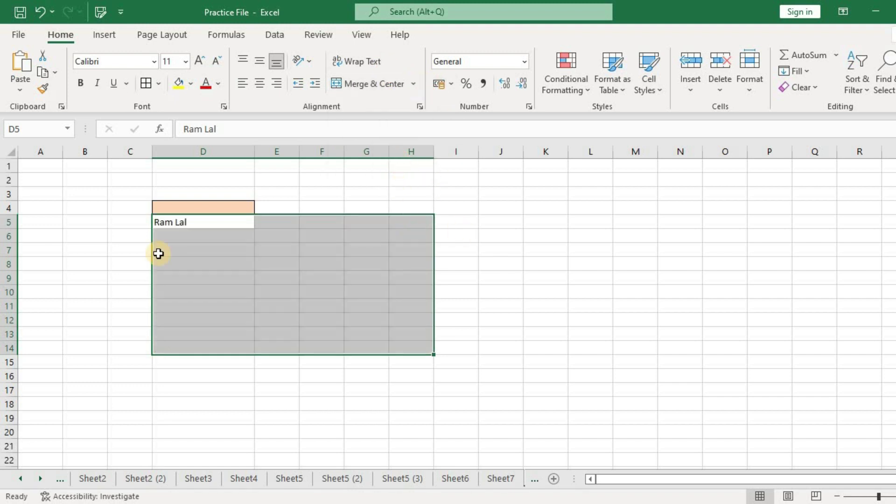